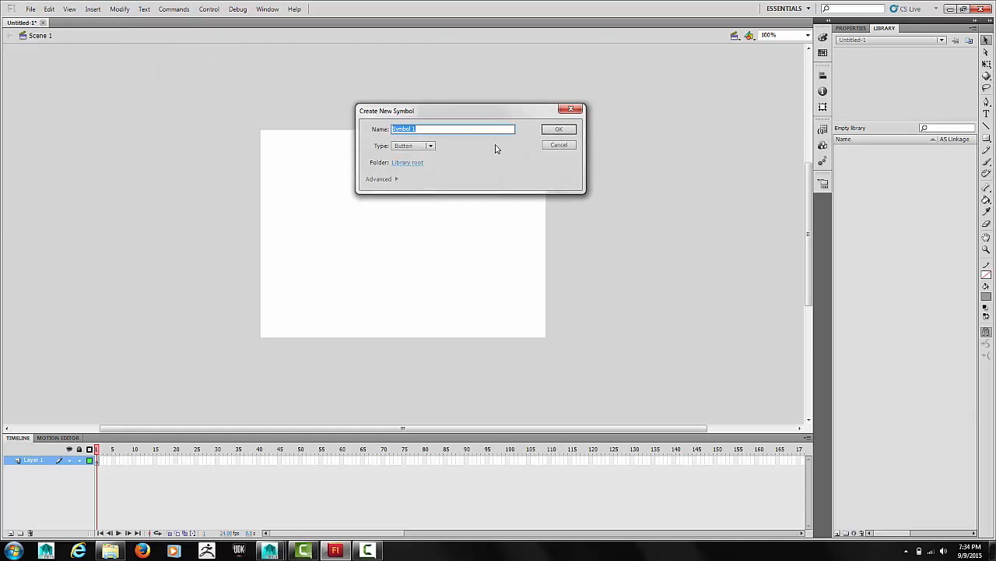
Create a new button symbol named btn_start
type("btn_start")
left_click(429, 147)
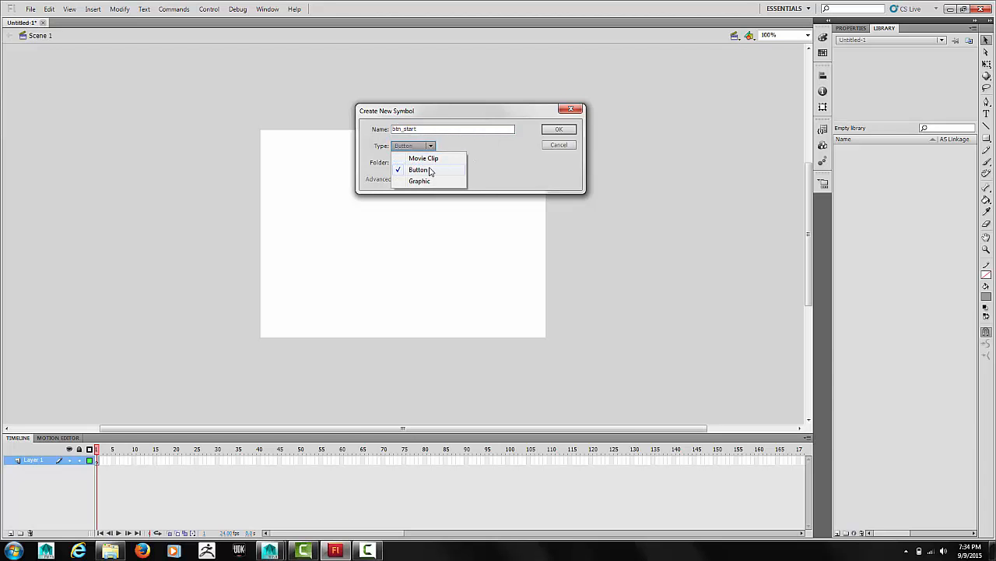
left_click(558, 131)
left_click(558, 130)
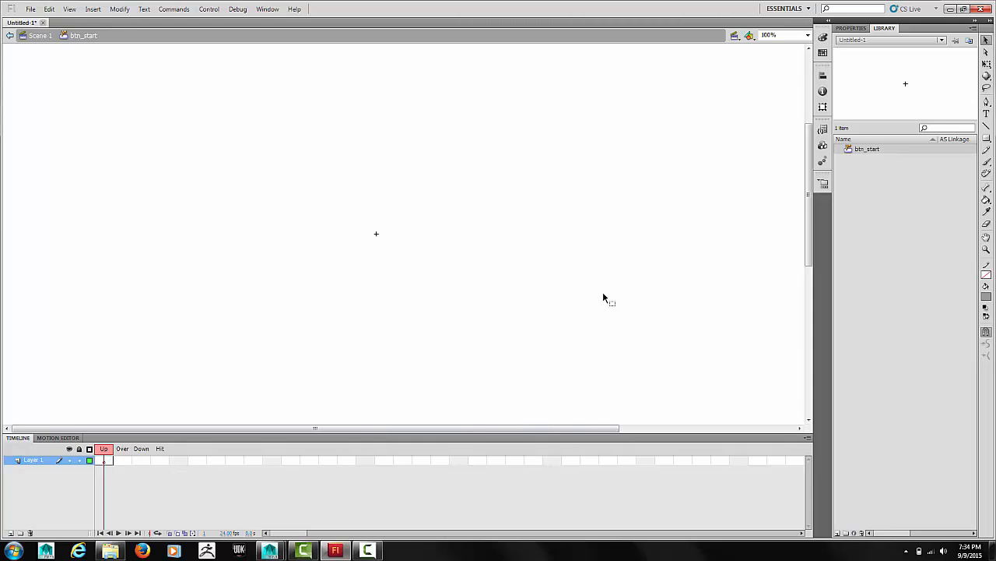
Draw a gray rectangle about 140 by 60 px with corner radius 5, centred on the symbol's registration point
left_click(985, 140)
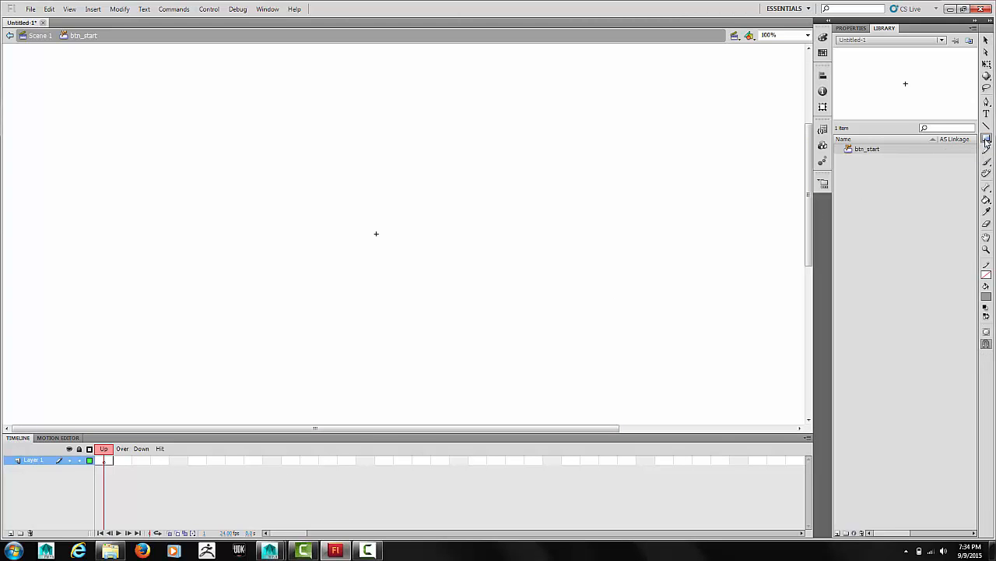
left_click(854, 29)
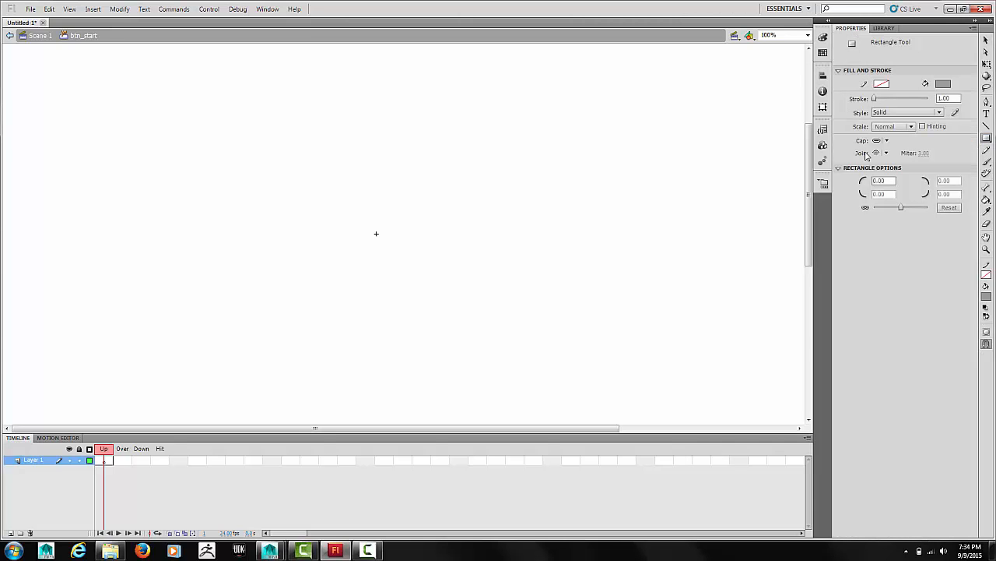
left_click(881, 180)
type("5")
key("Return")
left_click_drag(338, 219, 413, 250)
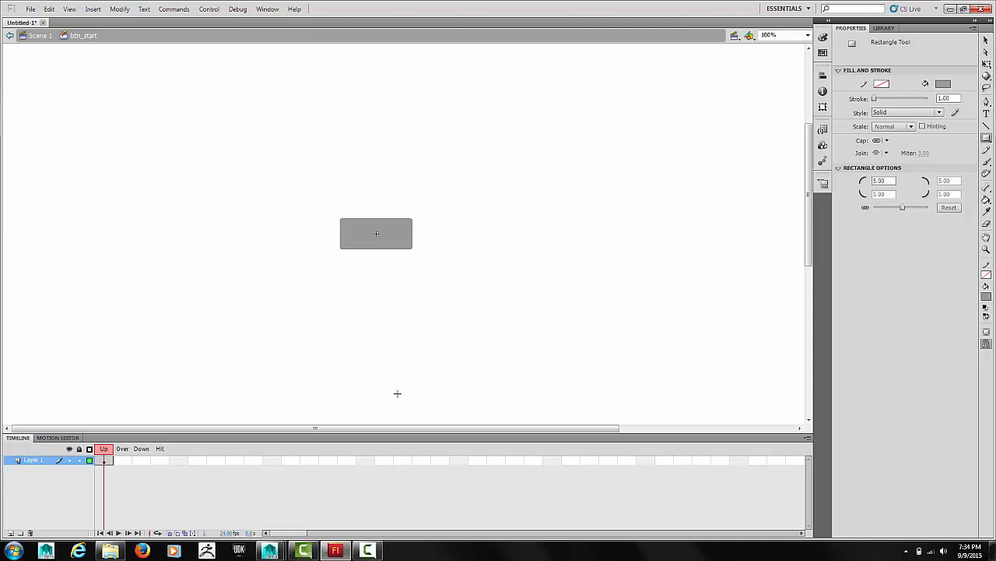
Rename the rectangle's layer to background and insert a keyframe on its Hit frame
double_click(44, 460)
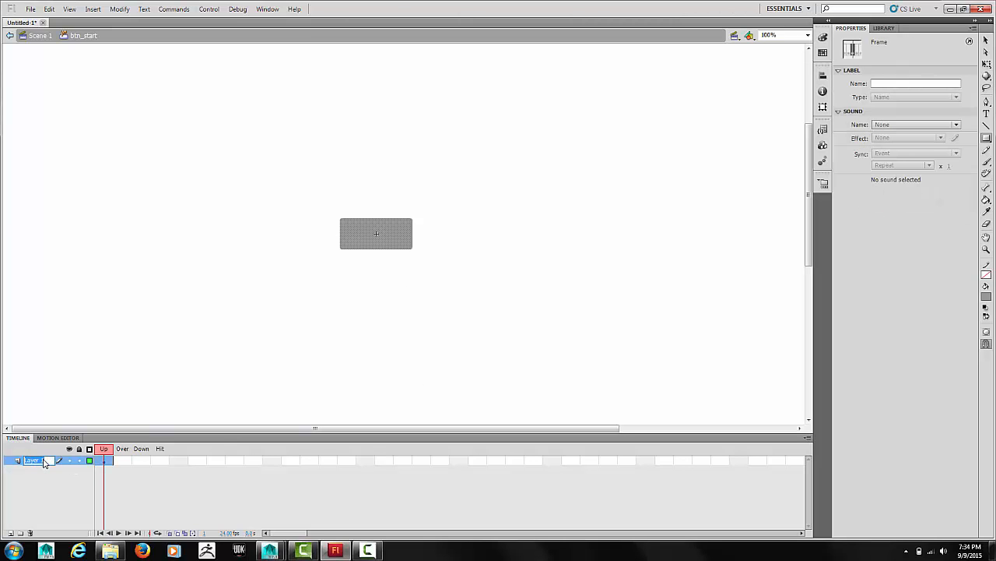
type("backgrou")
right_click(161, 461)
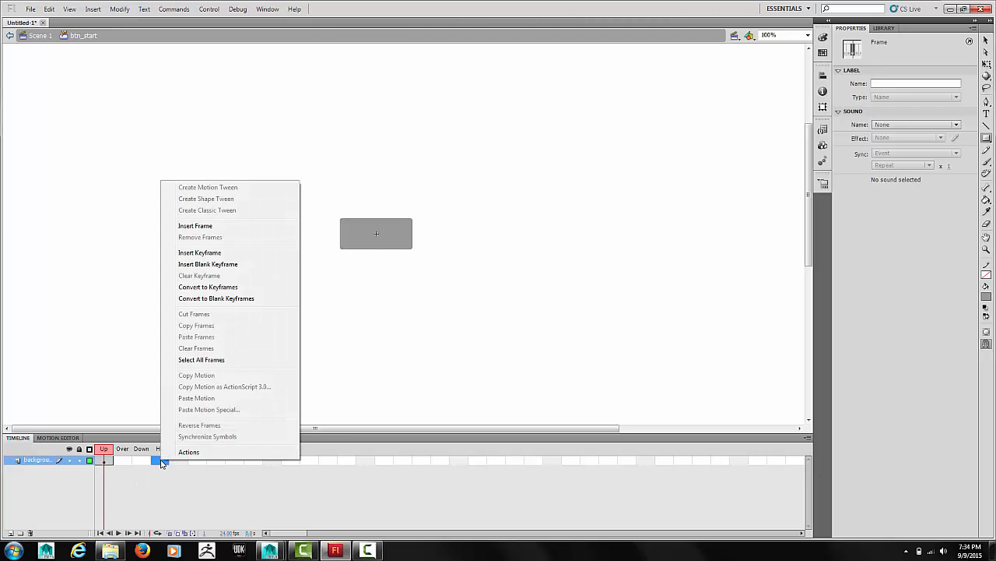
left_click(205, 253)
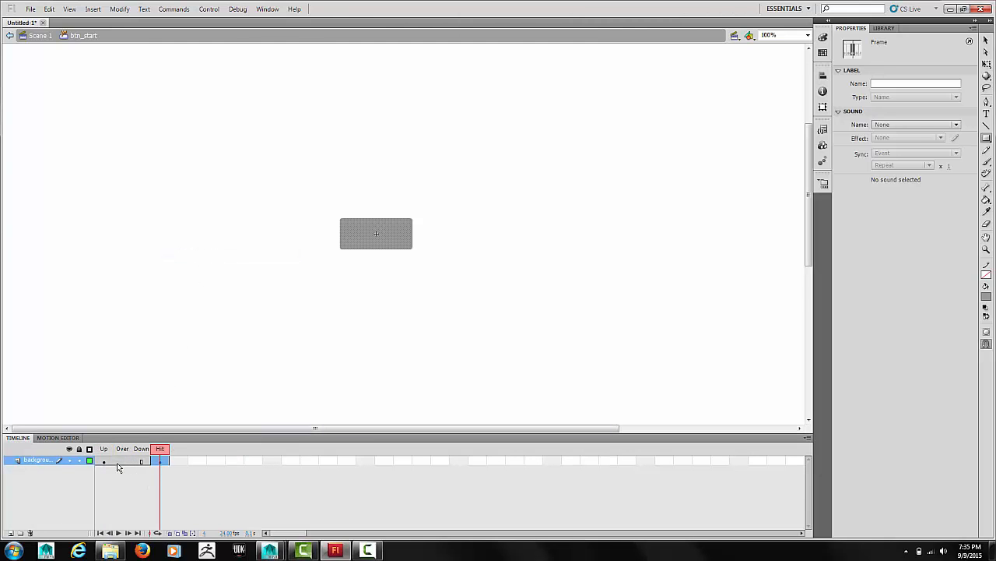
Examine the button shape in the Down, Over, Up and Hit frames
left_click(141, 450)
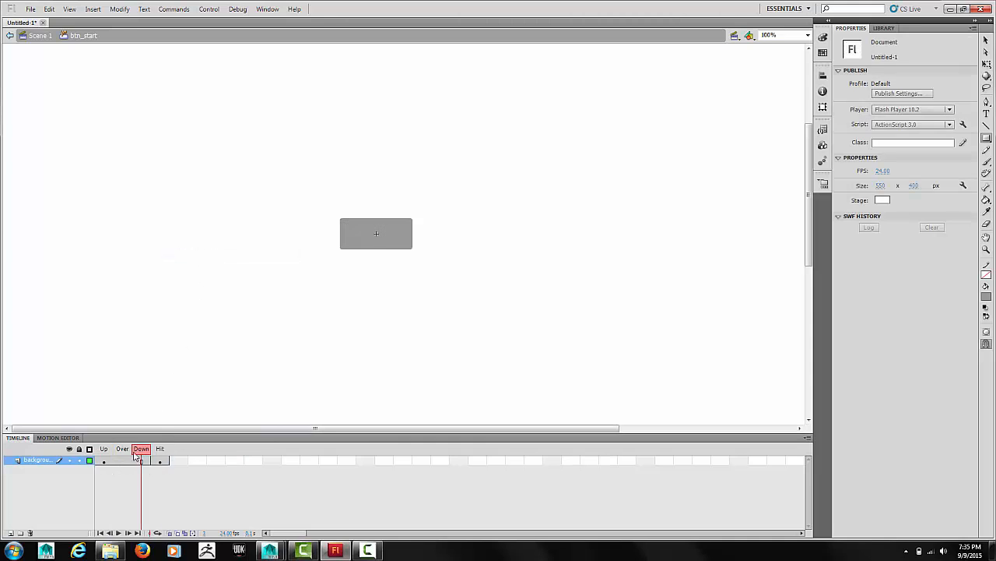
left_click(126, 458)
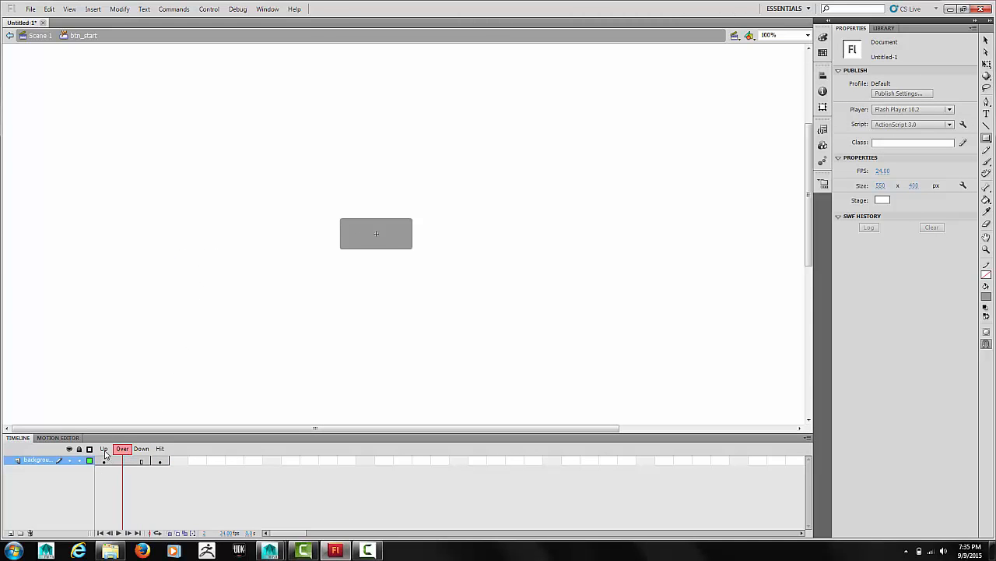
left_click(106, 461)
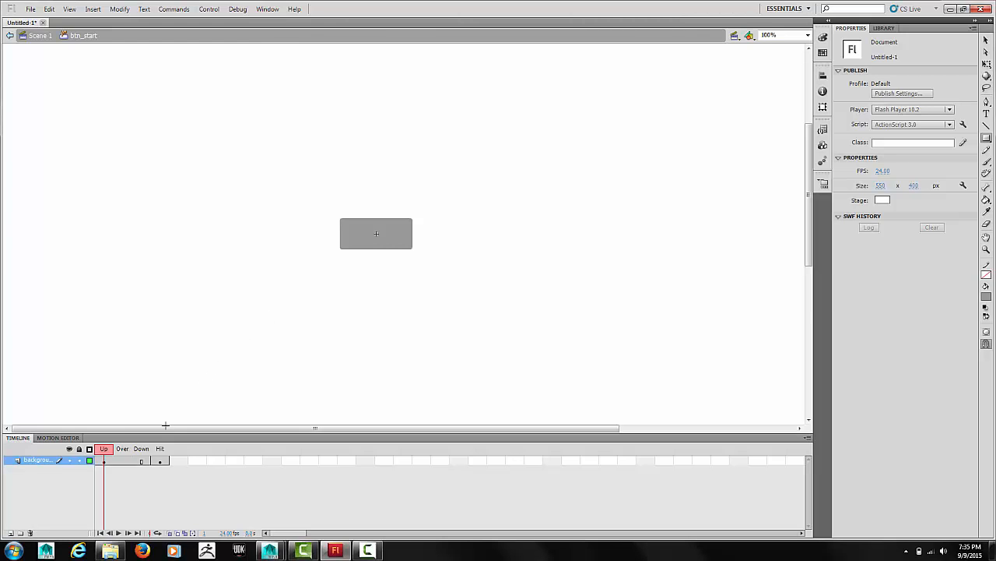
left_click(123, 461)
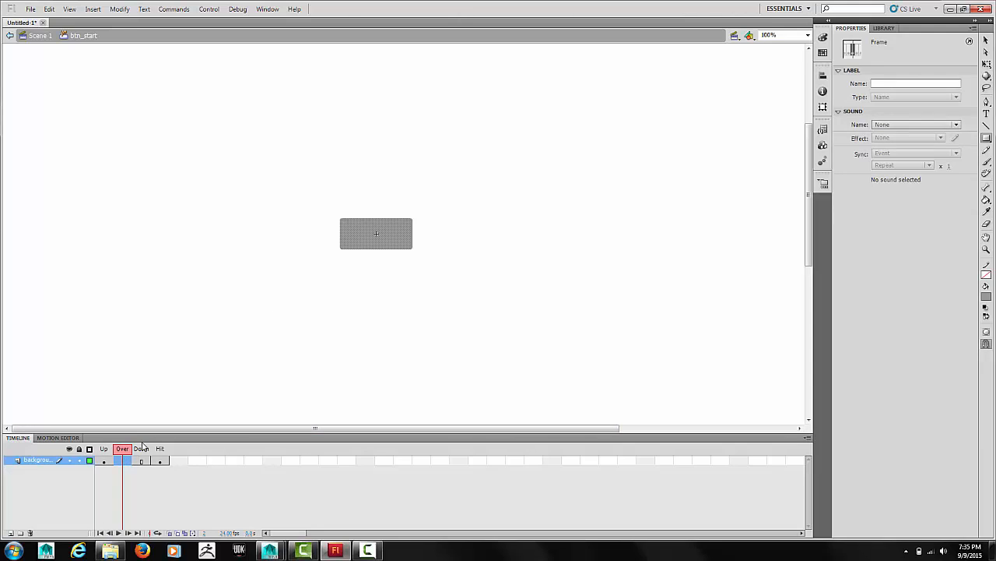
left_click(143, 449)
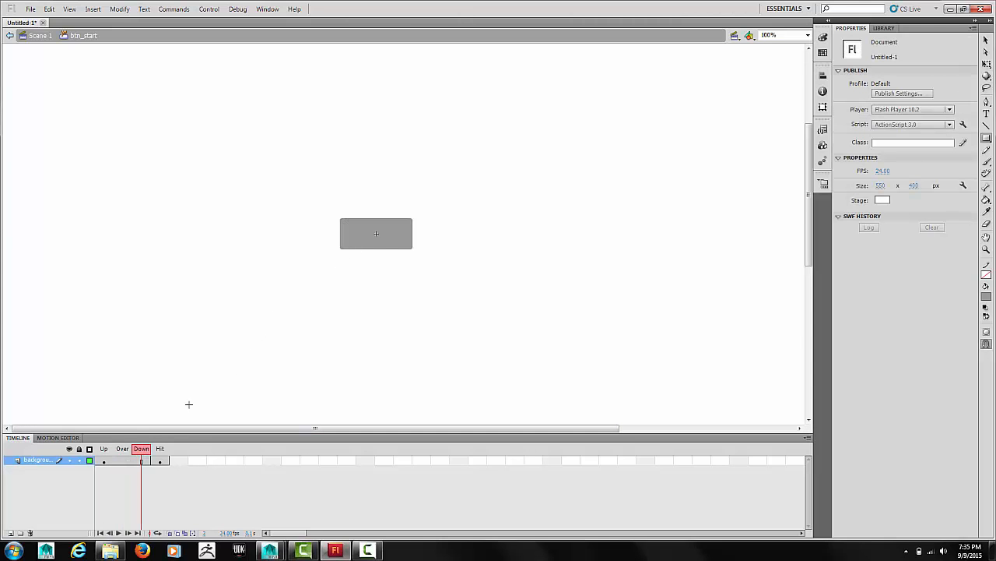
left_click(160, 449)
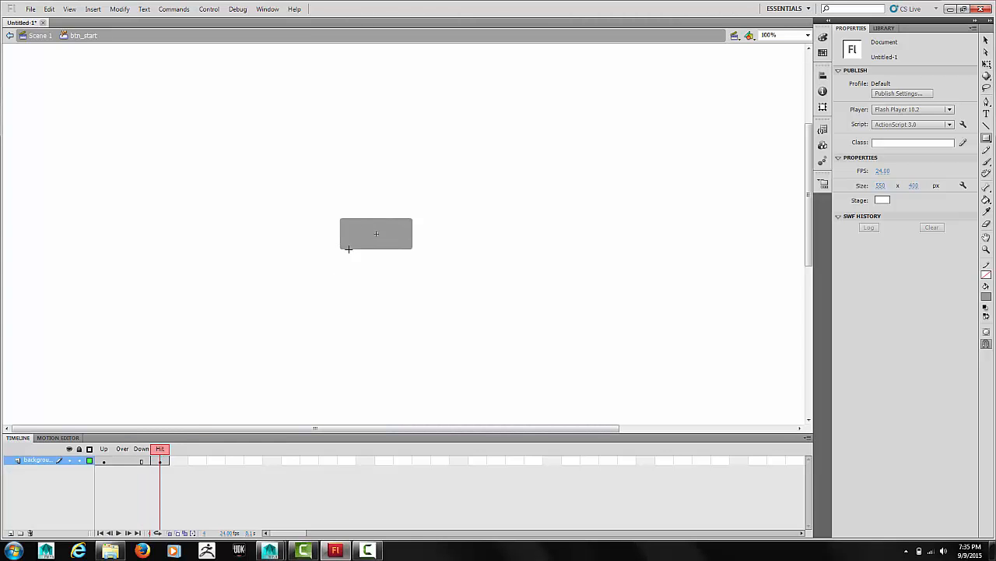
Insert a keyframe on the Over frame of the background layer and fill its rectangle with light gray
left_click(123, 461)
right_click(123, 461)
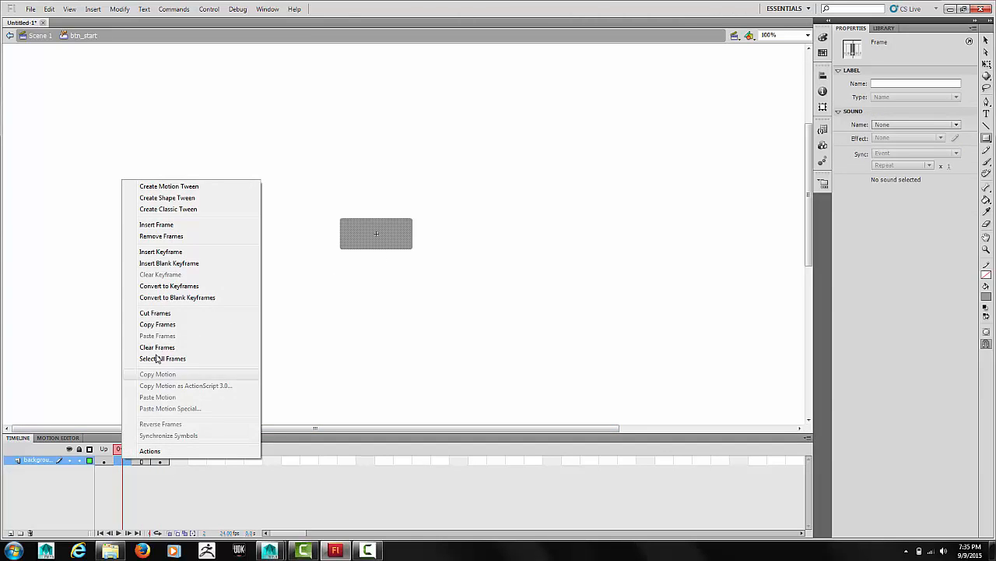
left_click(171, 253)
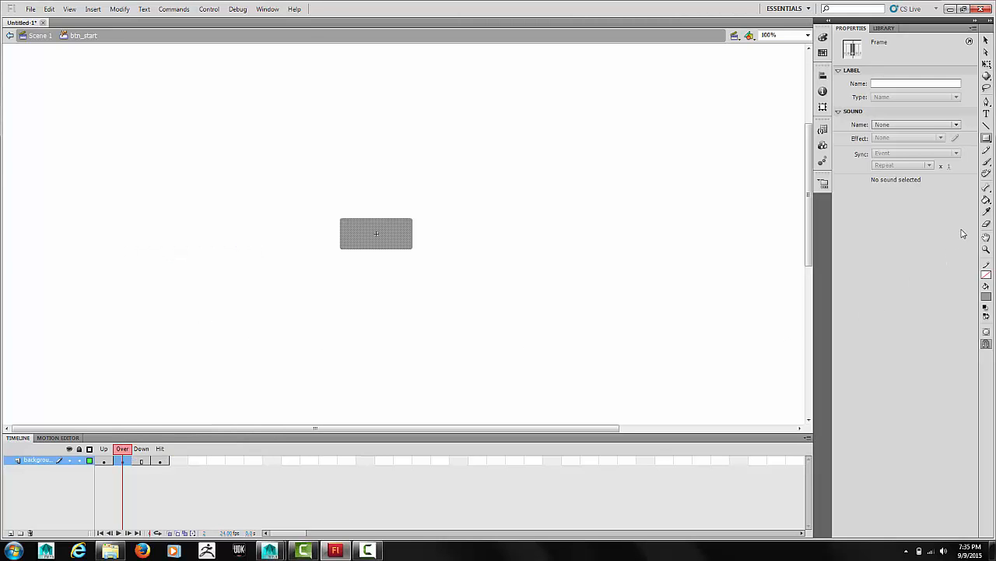
left_click(986, 297)
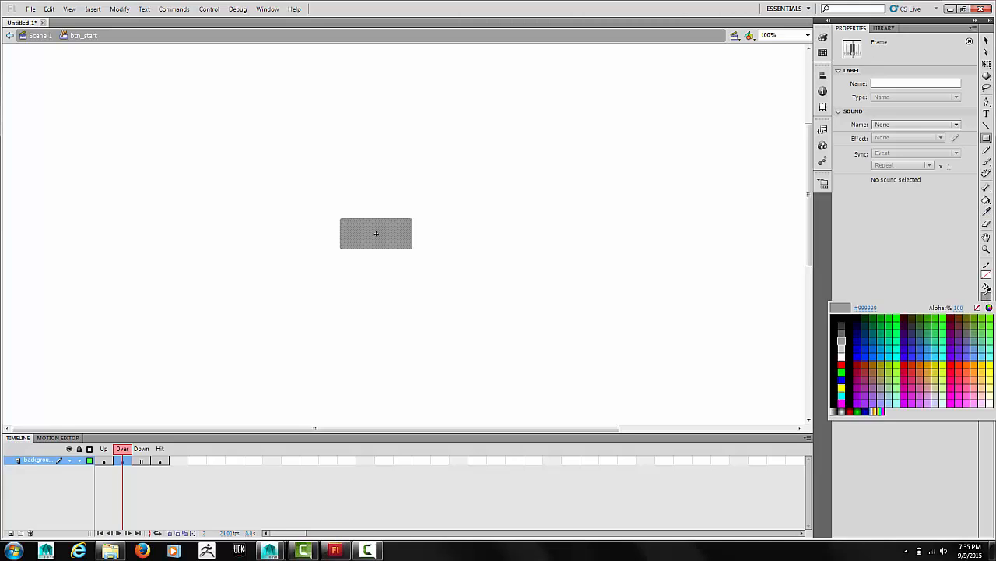
left_click(844, 342)
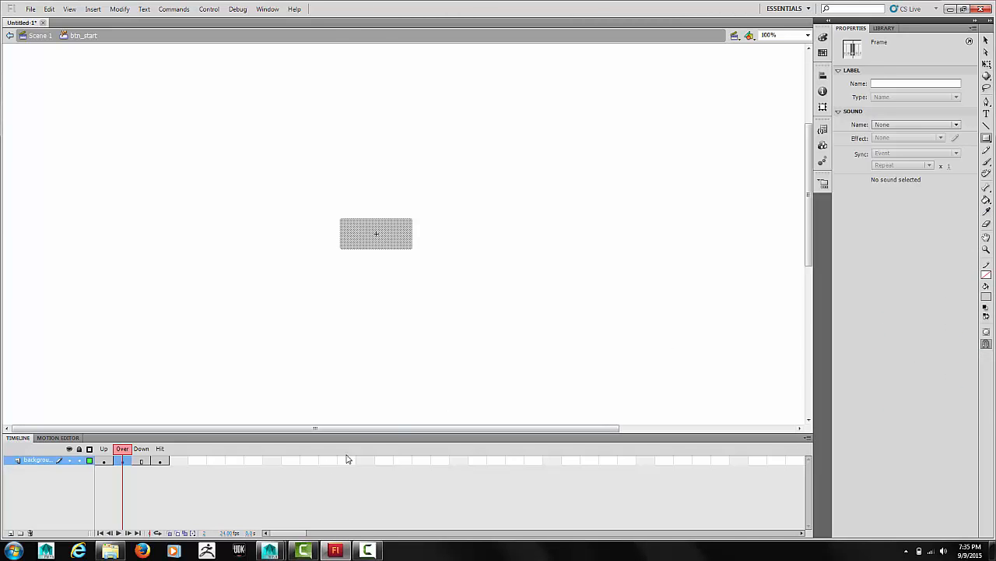
Compare the Up and Over states, and insert a keyframe on the Down frame of the background layer
left_click(105, 453)
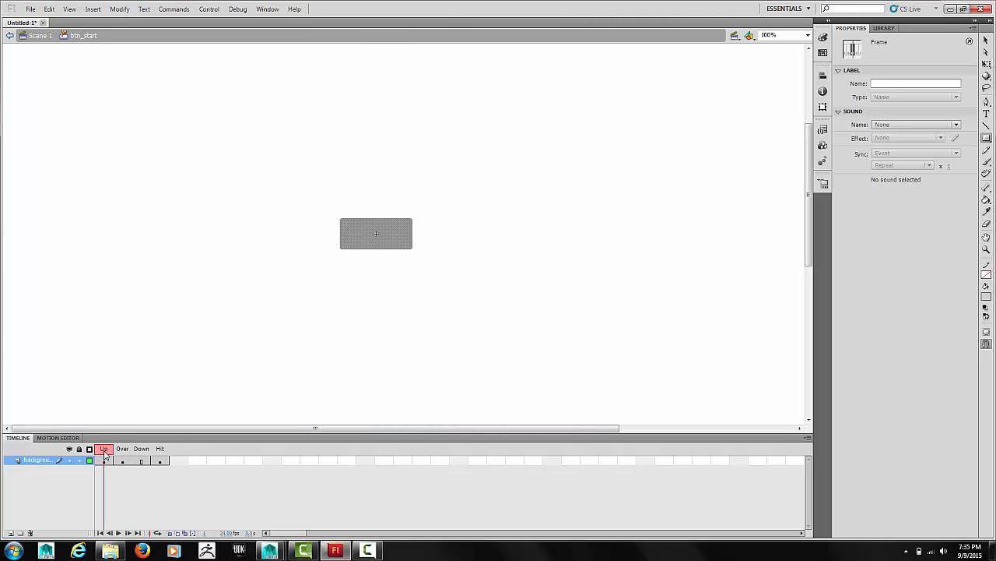
left_click(122, 452)
left_click(141, 460)
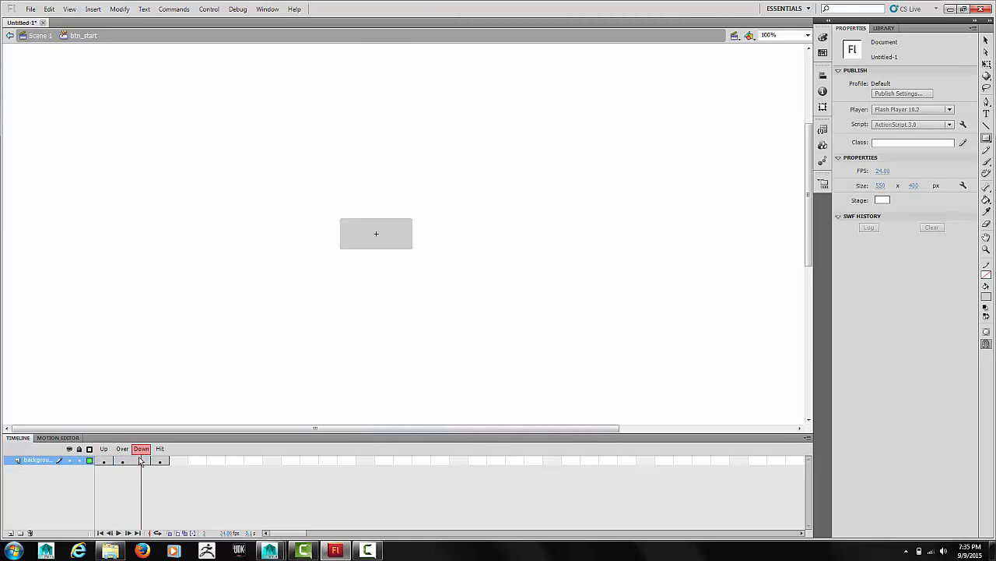
left_click(144, 462)
right_click(144, 463)
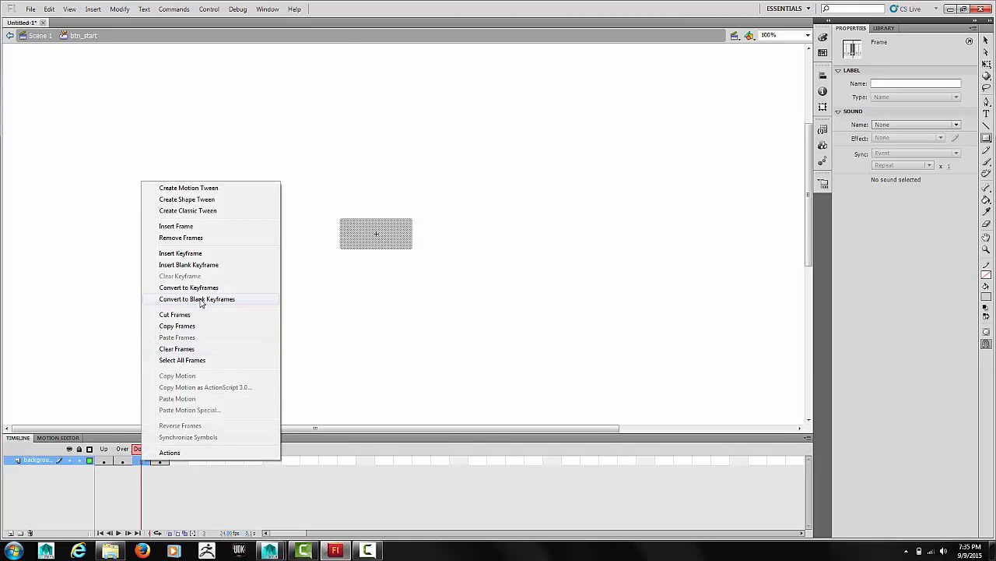
left_click(206, 256)
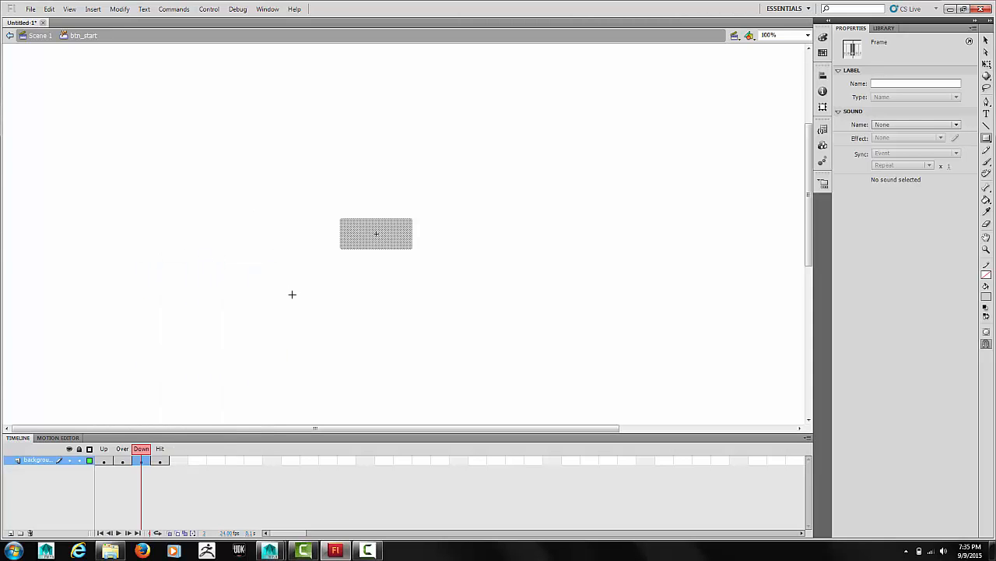
Nudge the rectangle in the Down frame 3 px down and 3 px right
left_click(986, 41)
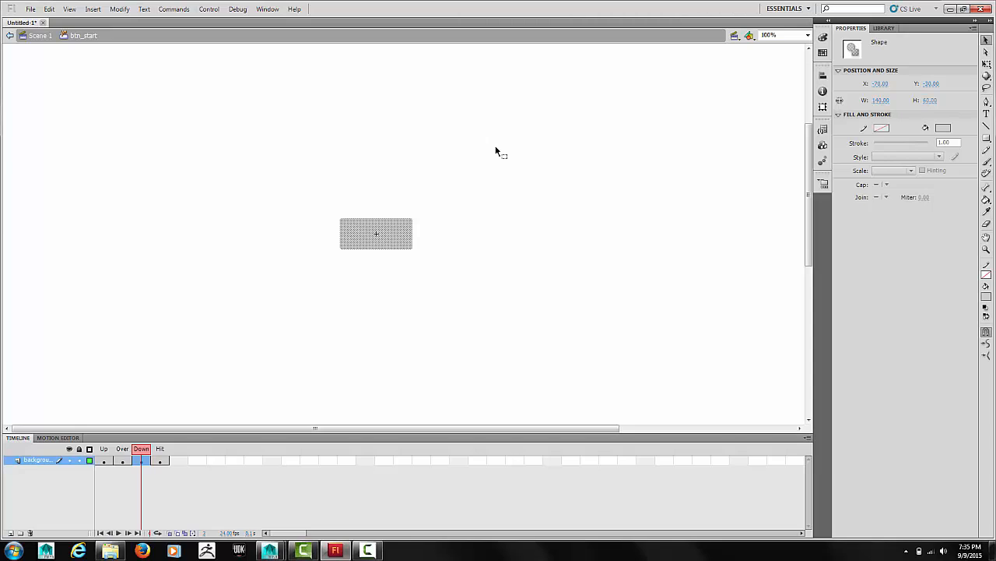
key("Down")
key("Down")
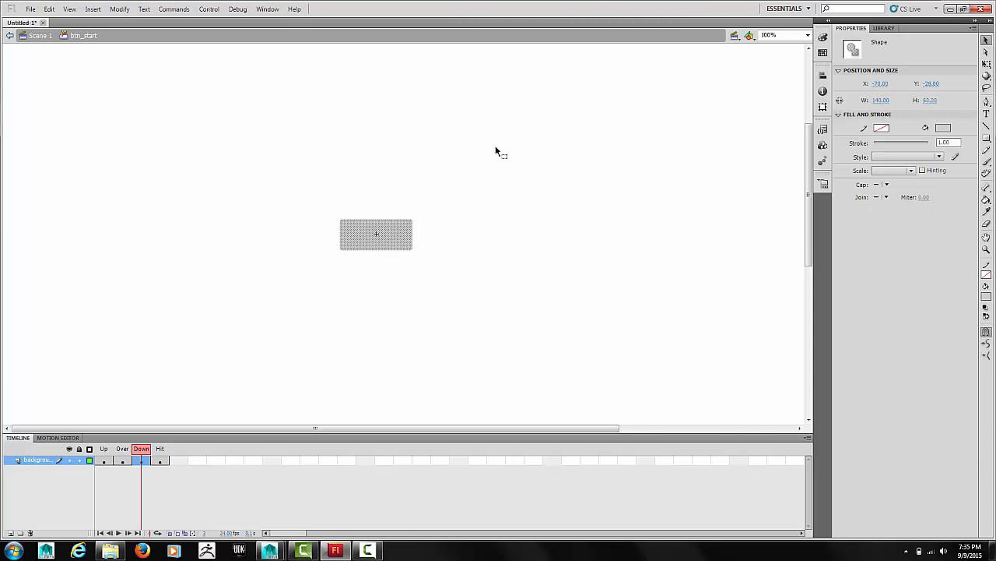
key("Down")
key("Right")
key("Right")
key("Right")
Add a new layer above the background layer and name it text
left_click(10, 533)
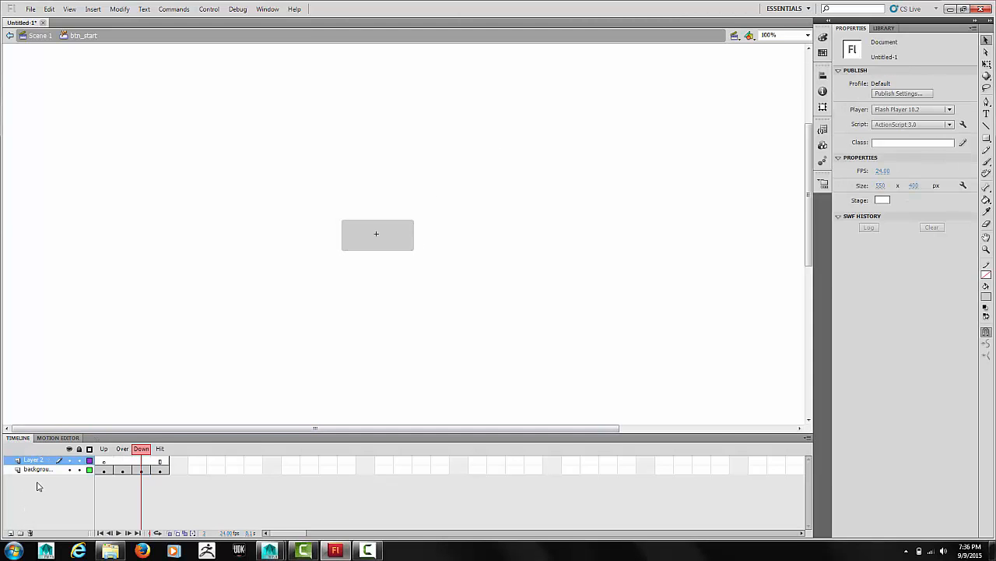
double_click(45, 460)
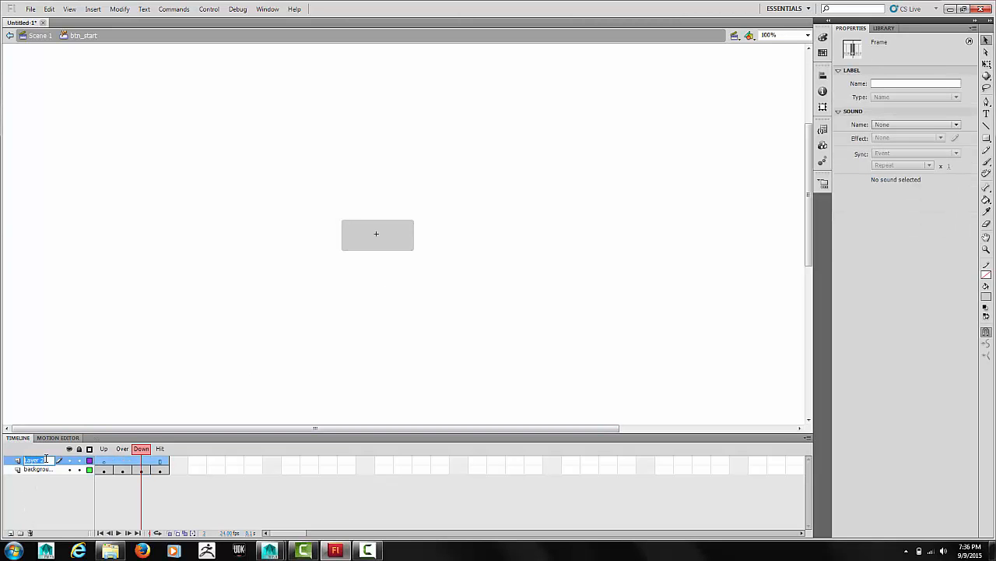
type("text")
Set up the Text tool for the text layer's Up frame with Static Text, size 26 pt and black color
left_click(104, 460)
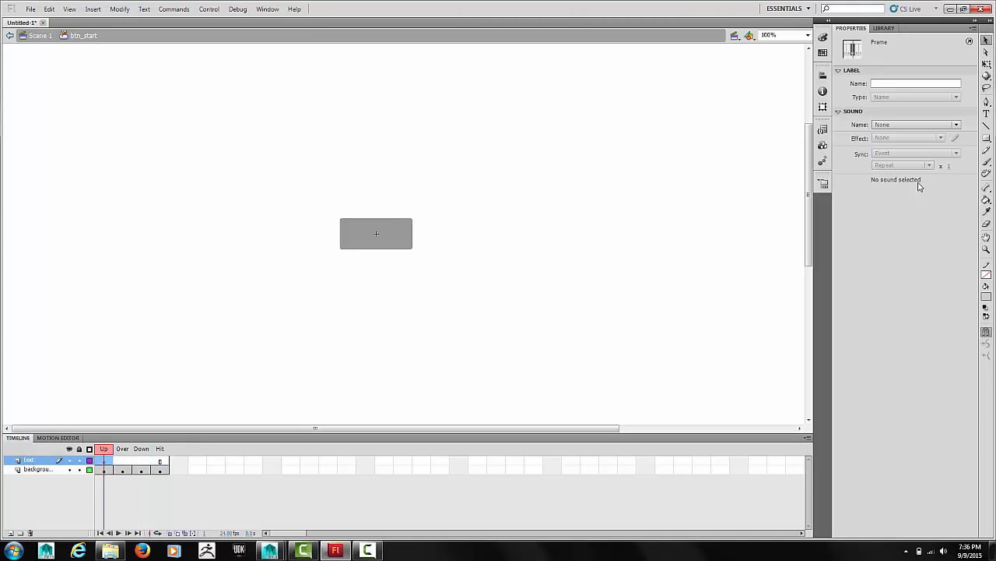
left_click(987, 115)
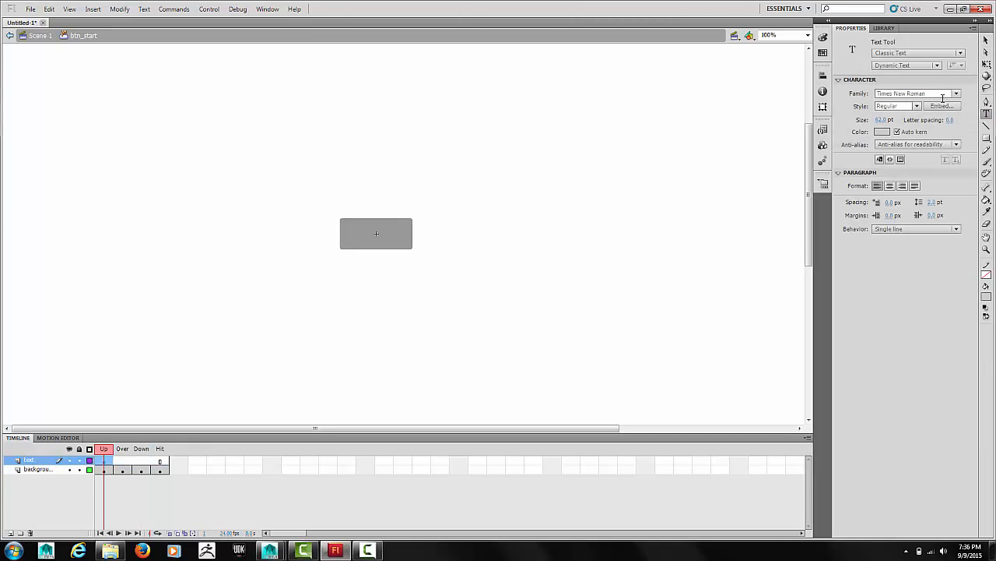
left_click(917, 65)
left_click(914, 78)
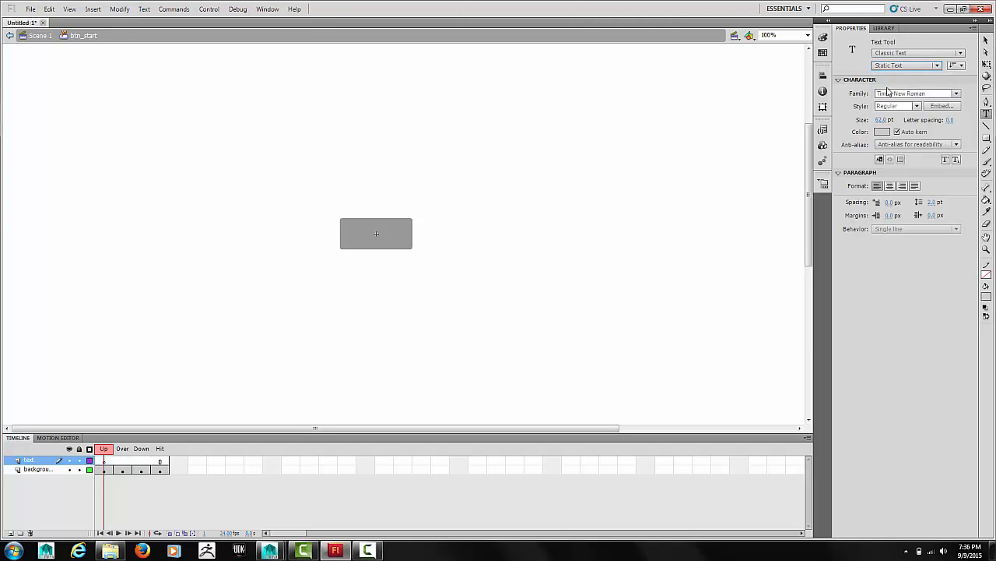
left_click(884, 120)
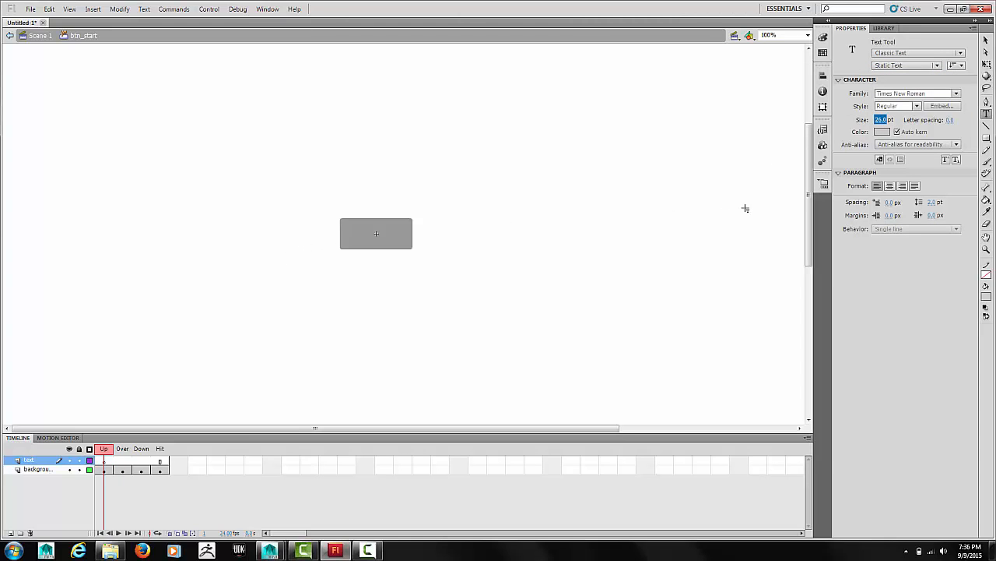
left_click(886, 132)
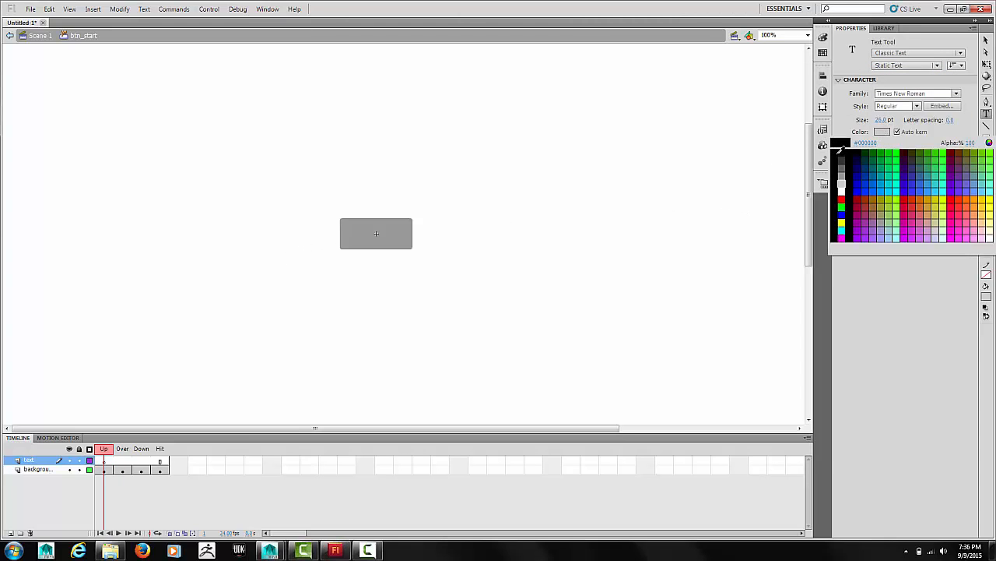
left_click(838, 148)
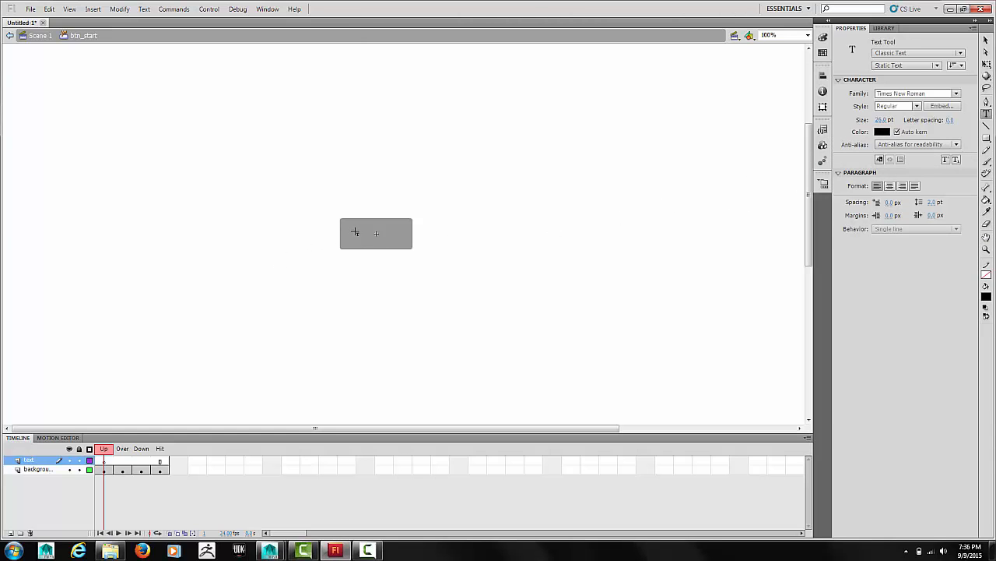
Add the label "Start" on the gray rectangle and move it to the rectangle's centre
left_click(357, 227)
type("Start")
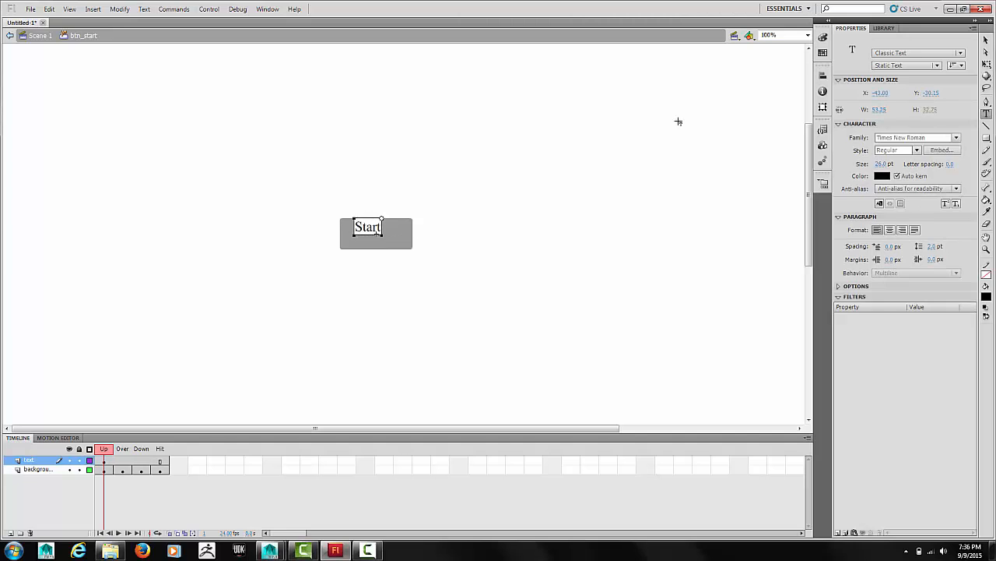
left_click(987, 41)
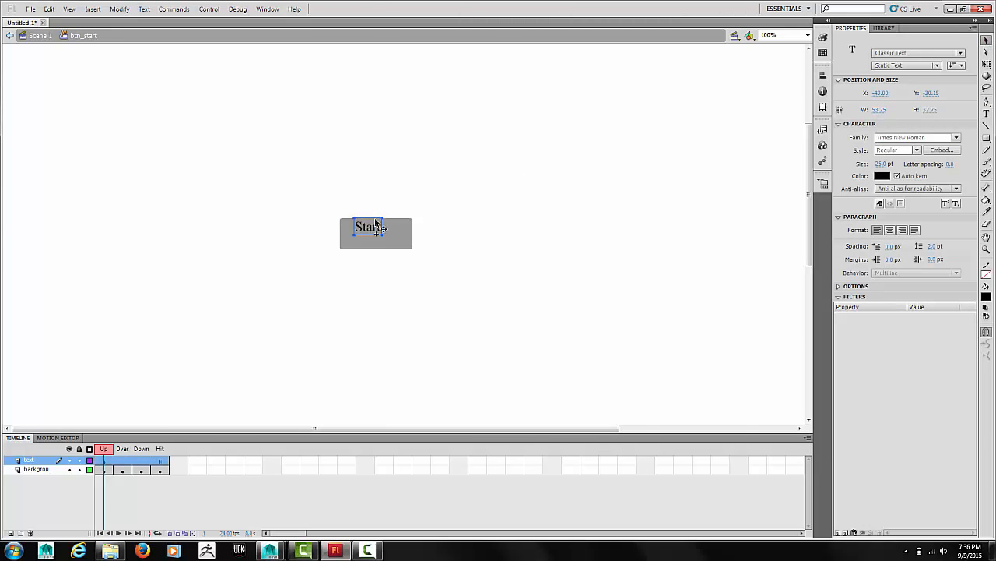
left_click_drag(377, 230, 387, 241)
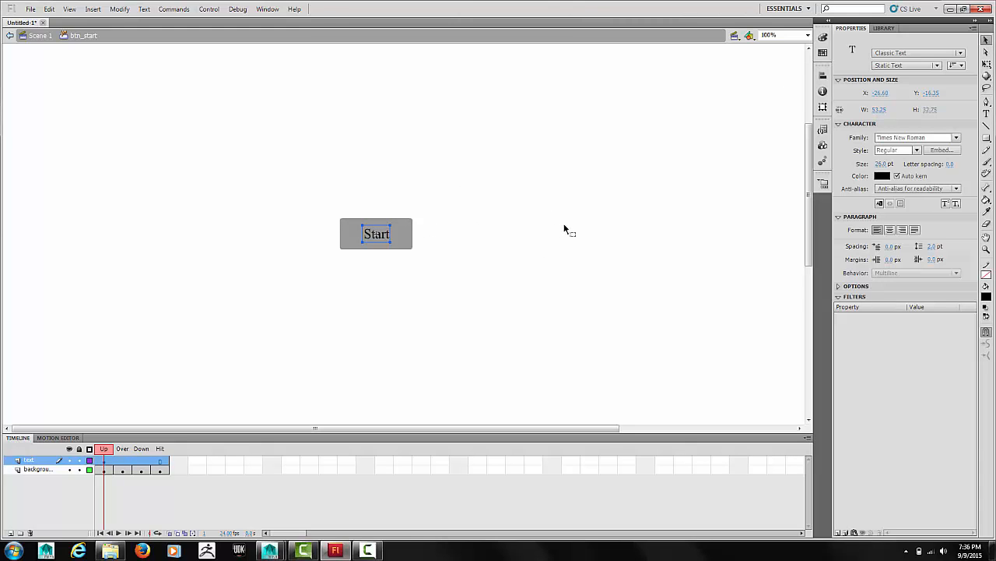
Insert a keyframe in the text layer's Down frame and nudge the Start label down and right to match the shifted background
right_click(138, 462)
left_click(139, 463)
right_click(139, 463)
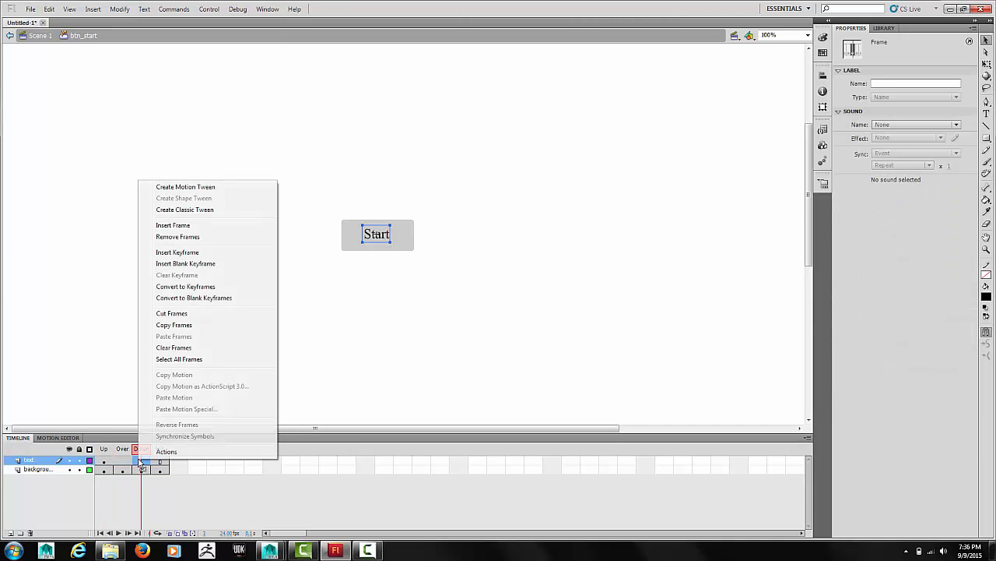
left_click(193, 255)
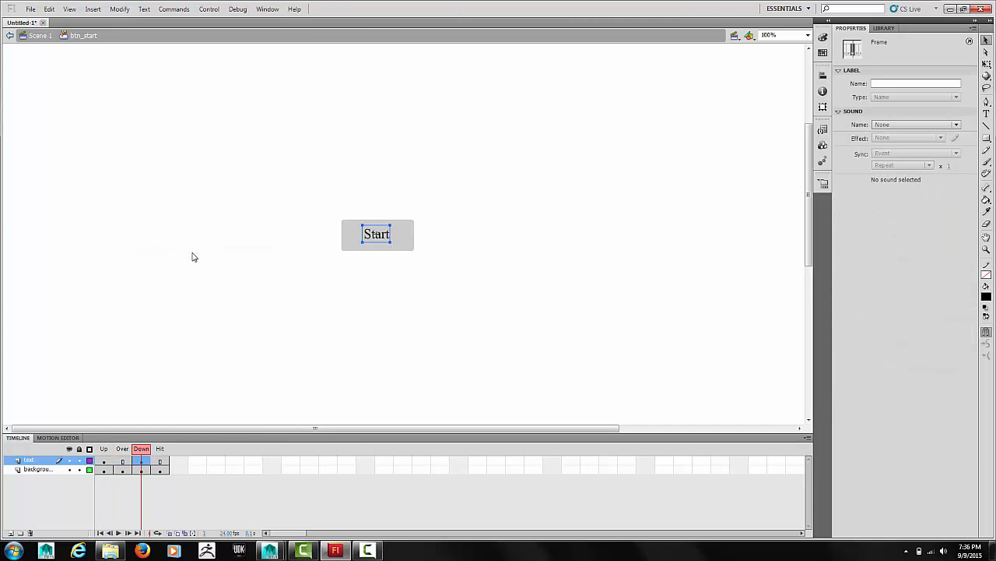
key("Down")
key("Down")
key("Right")
key("Right")
Insert a keyframe in the text layer's Hit frame and delete the Start label from it
right_click(161, 463)
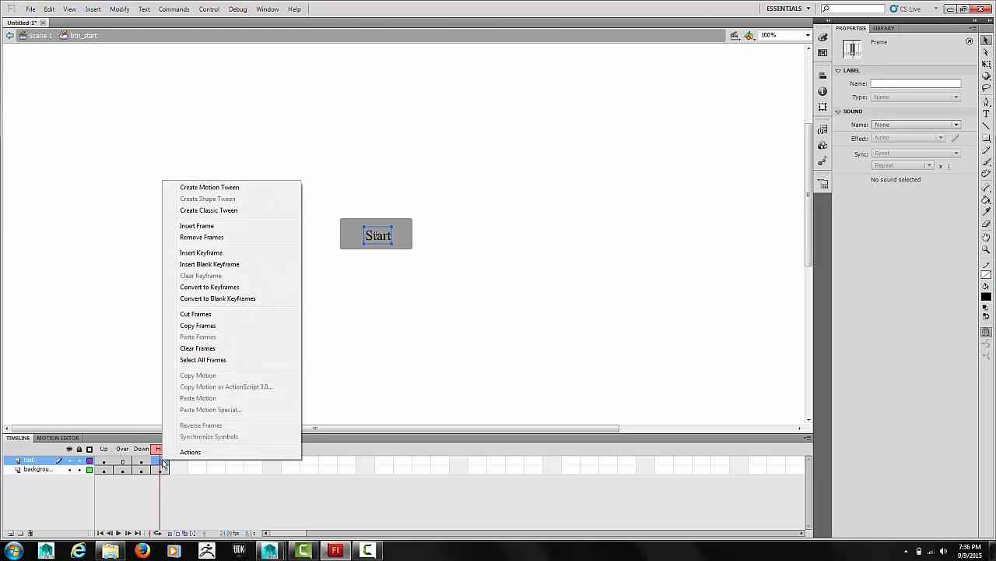
left_click(215, 253)
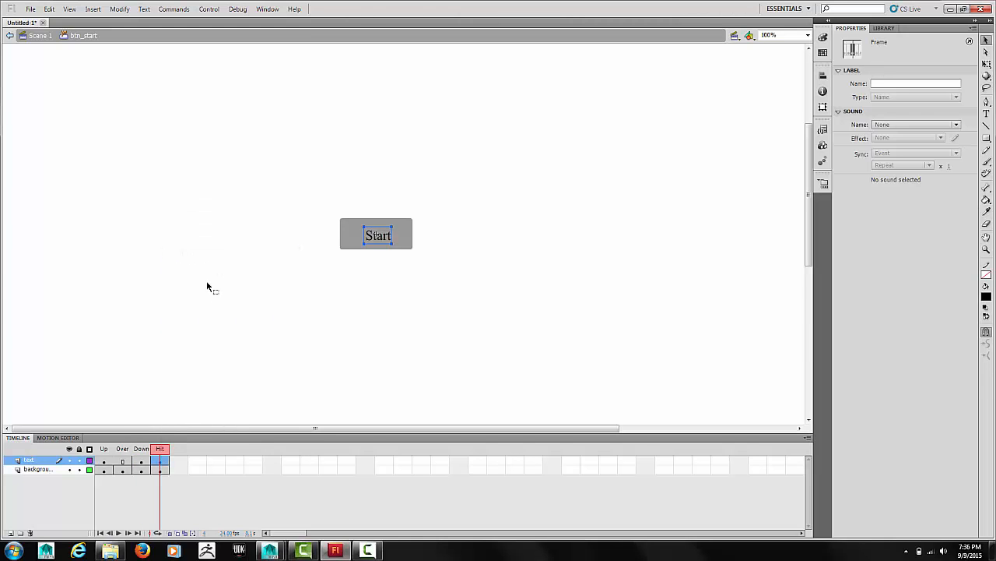
left_click(187, 413)
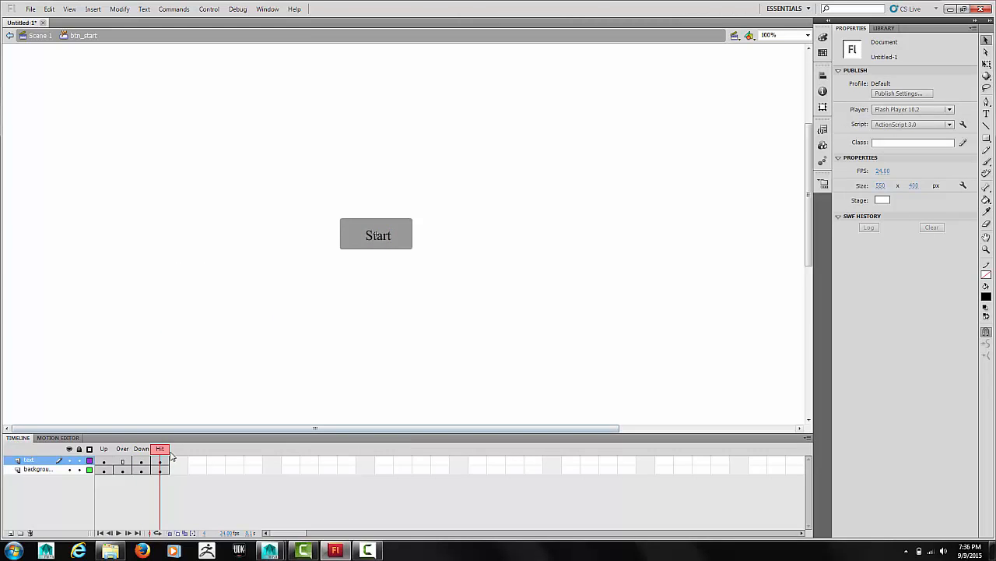
left_click(163, 463)
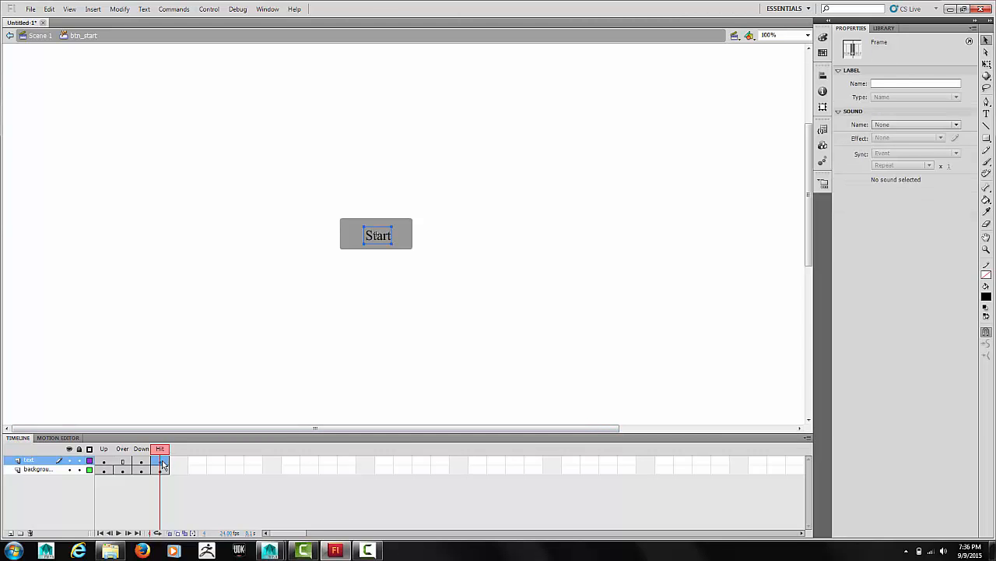
key("Delete")
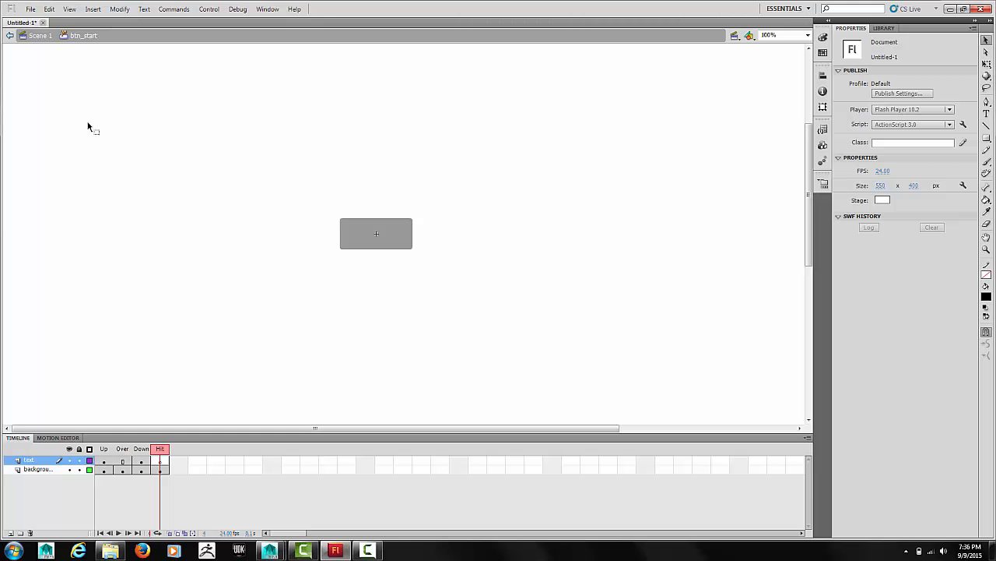
Return to Scene 1 and rename Layer 1 as btn_start
left_click(39, 36)
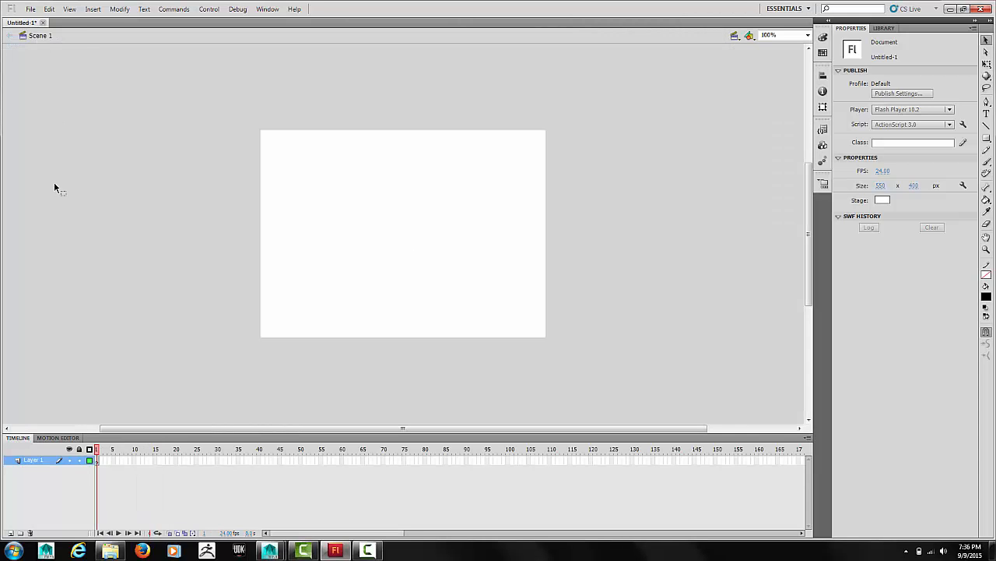
double_click(42, 462)
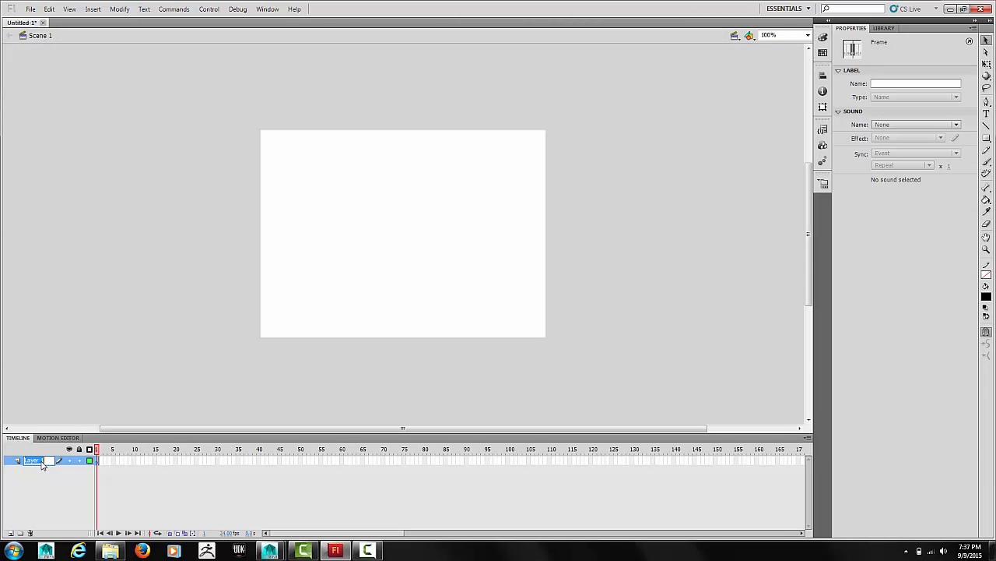
type("btn_start")
key("Return")
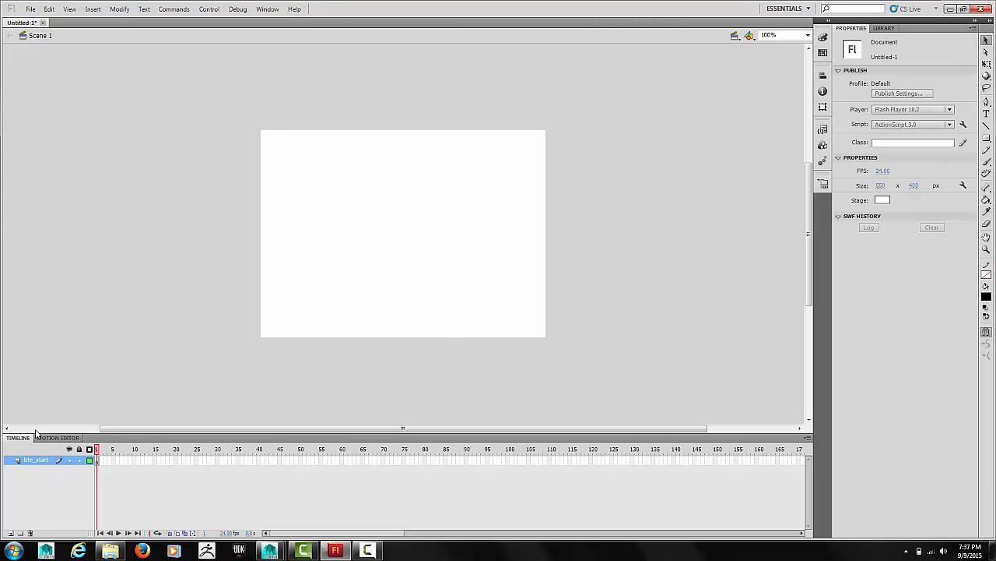
Place the btn_start symbol from the library near the centre of the stage and test the button's Over and Down states in the movie
left_click(884, 28)
left_click_drag(848, 151, 401, 241)
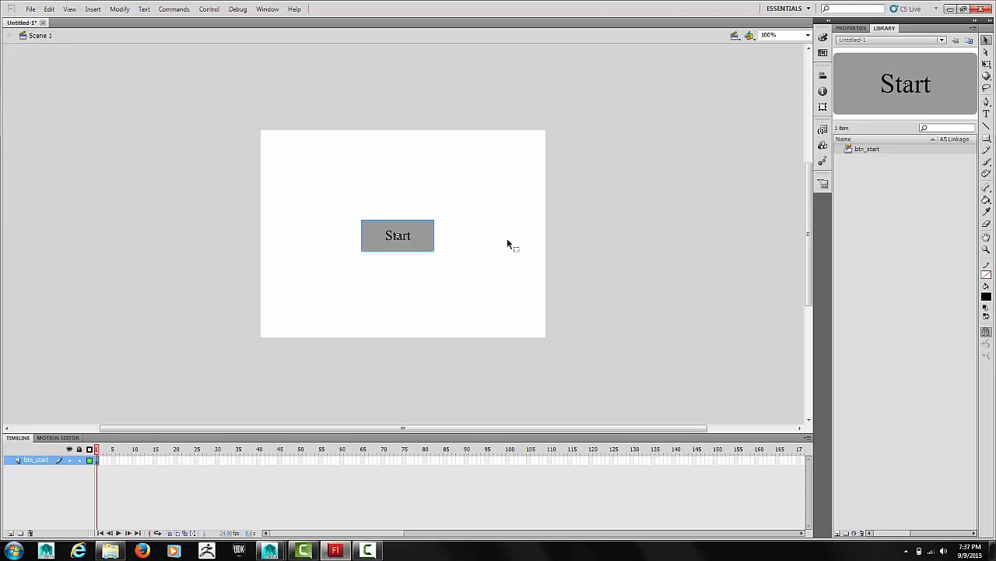
key("ctrl+Return")
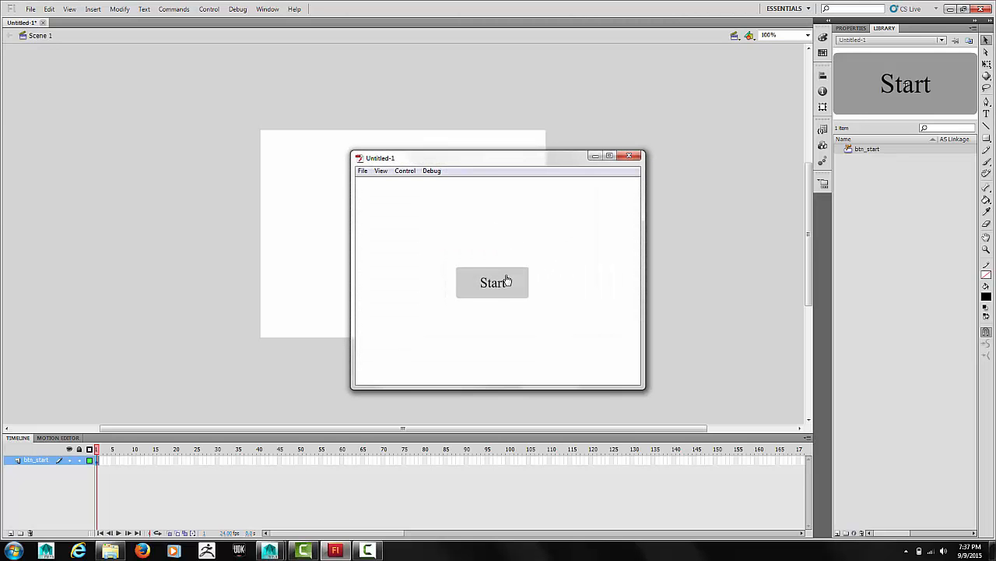
left_click(506, 281)
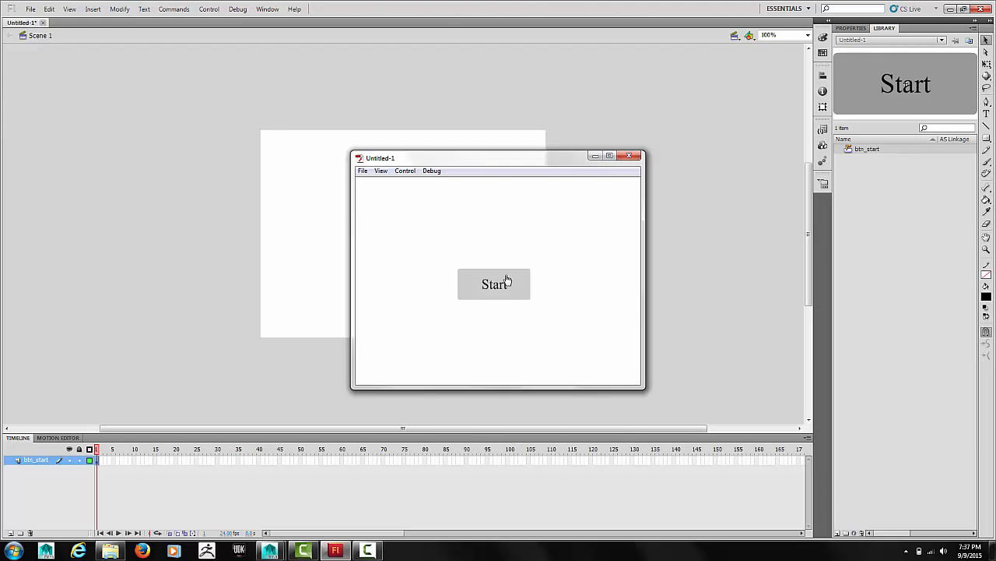